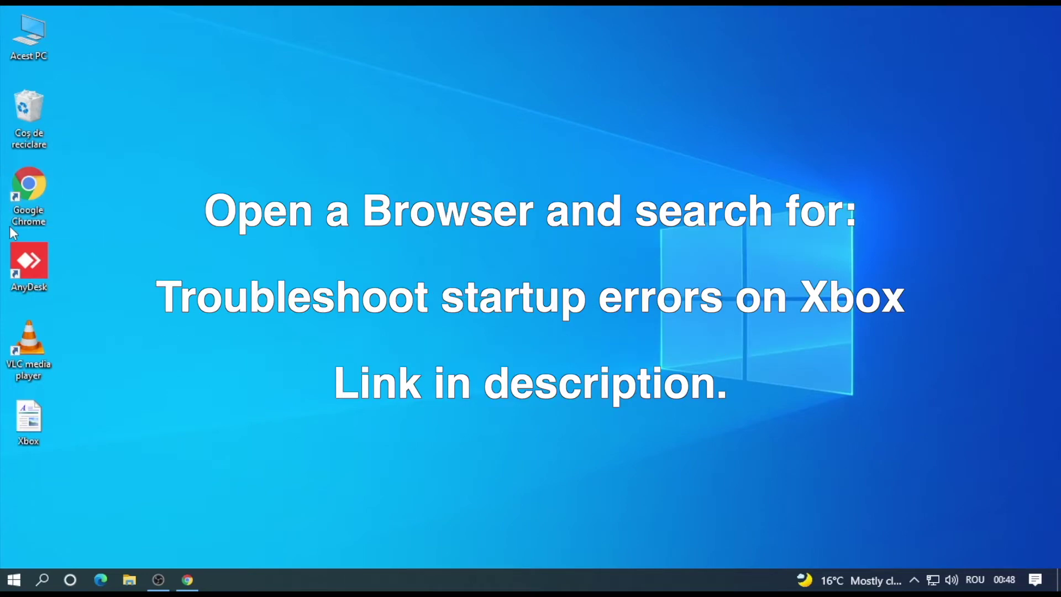
Step: Open Google Chrome in a maximized window and search Google for "Troubleshoot startup errors on Xbox"
double_click(27, 192)
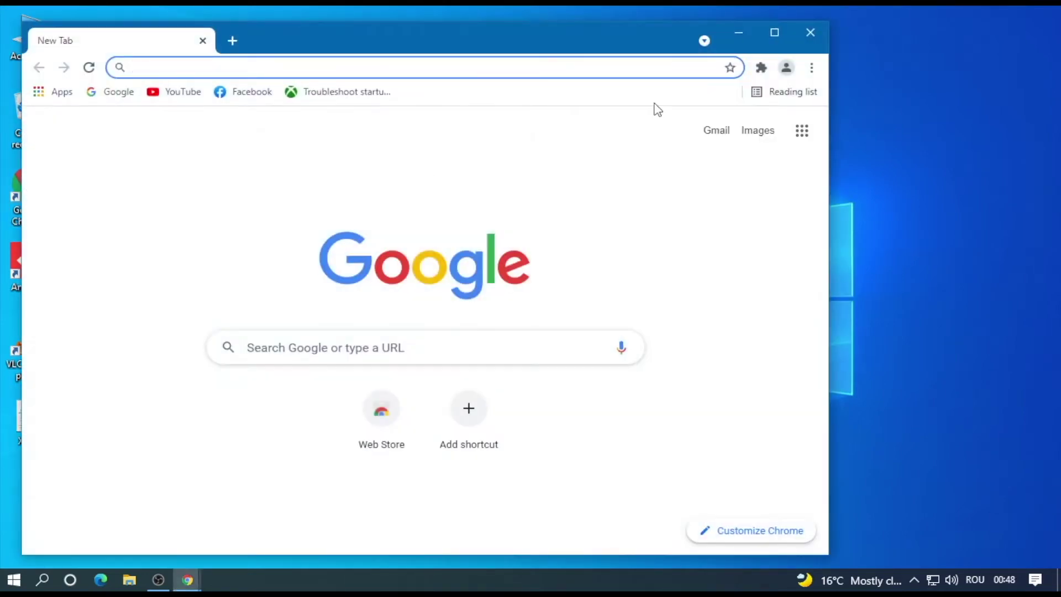
click(775, 39)
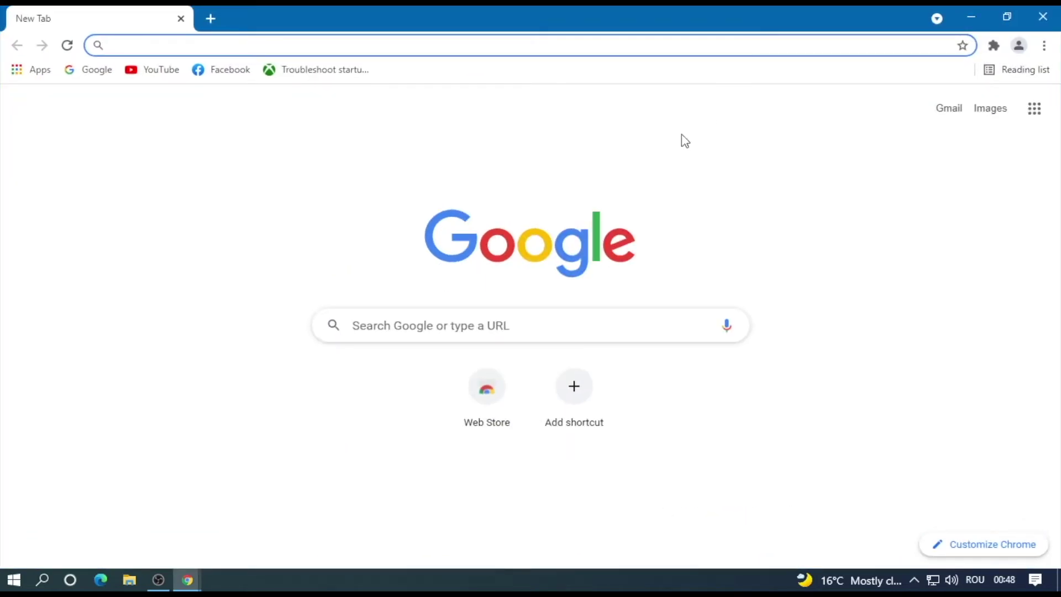
click(446, 327)
text(Troubleshoot startup errors on Xbox)
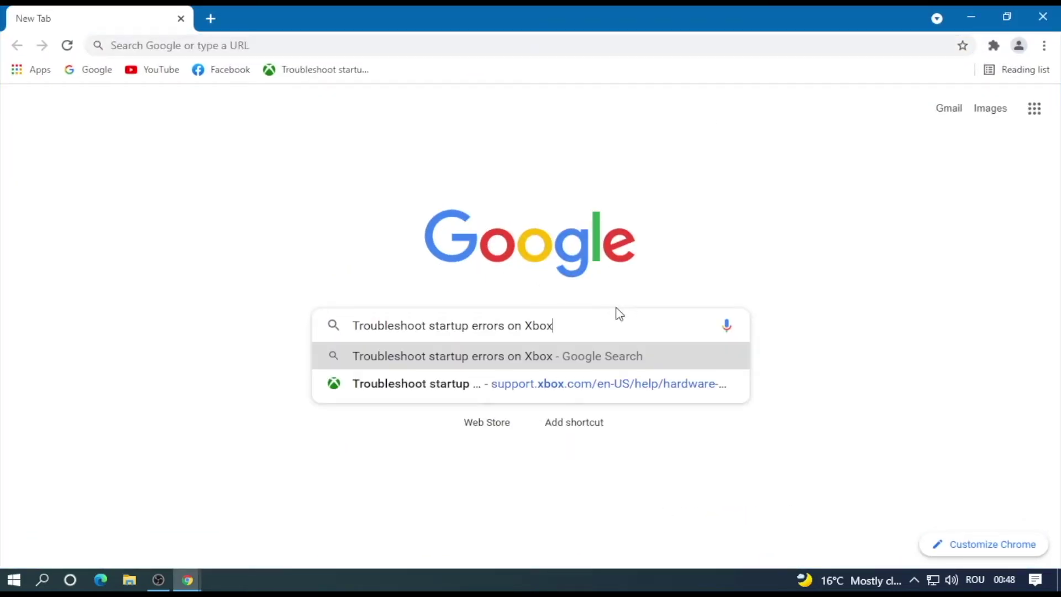
key(Return)
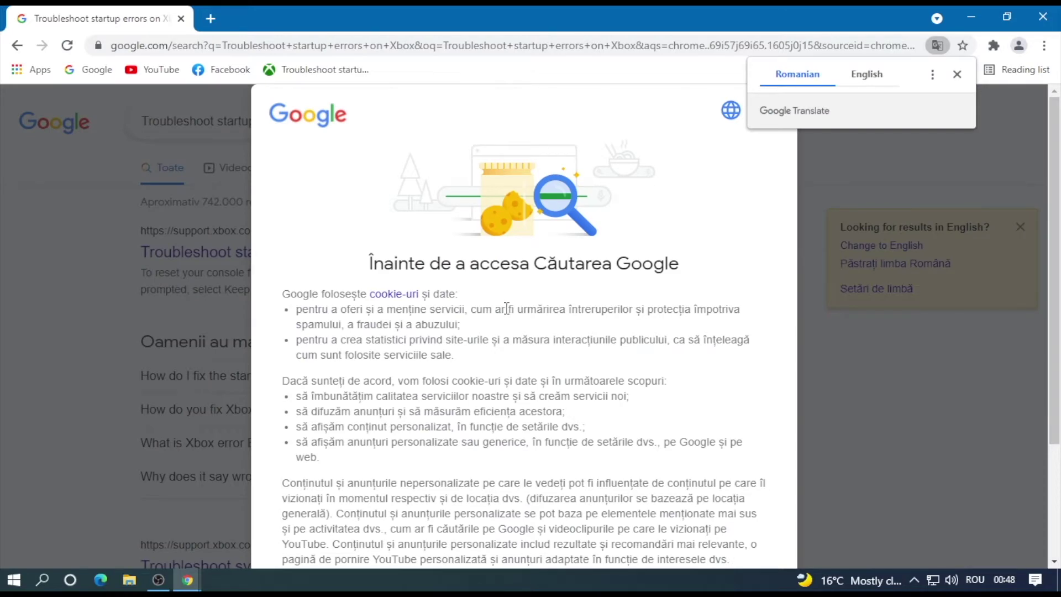
Step: Accept Google's cookie consent and open the Xbox Support search result "Troubleshoot startup errors on Xbox"
scroll(514, 312, down, 3)
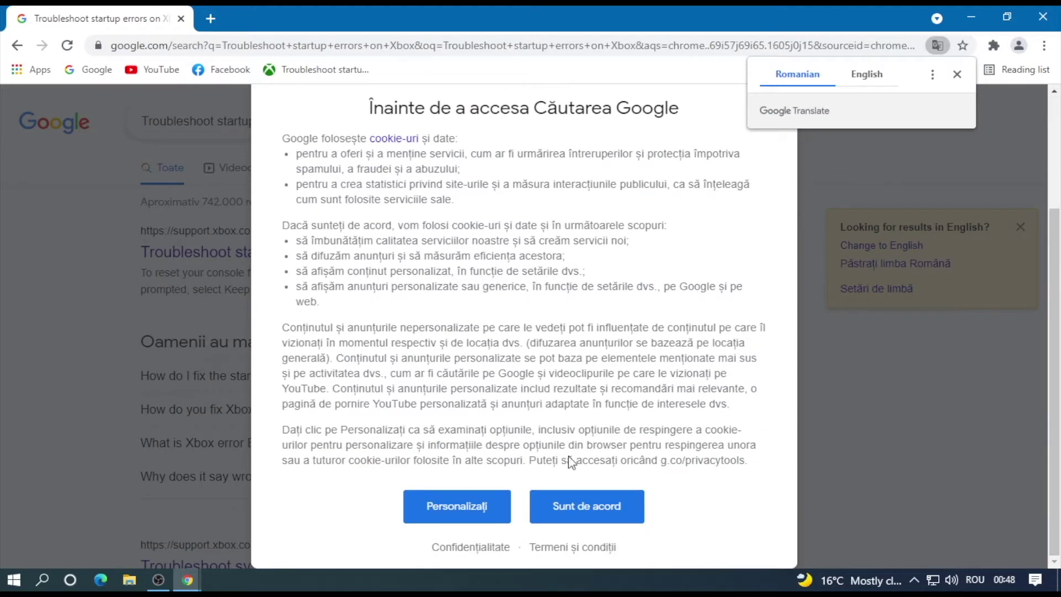
click(602, 519)
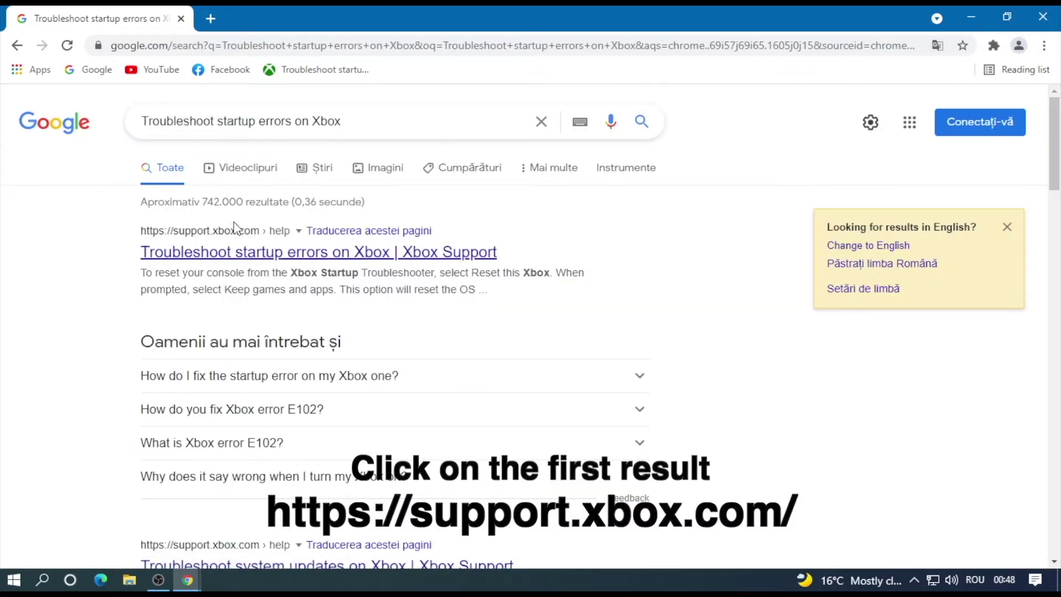
click(277, 264)
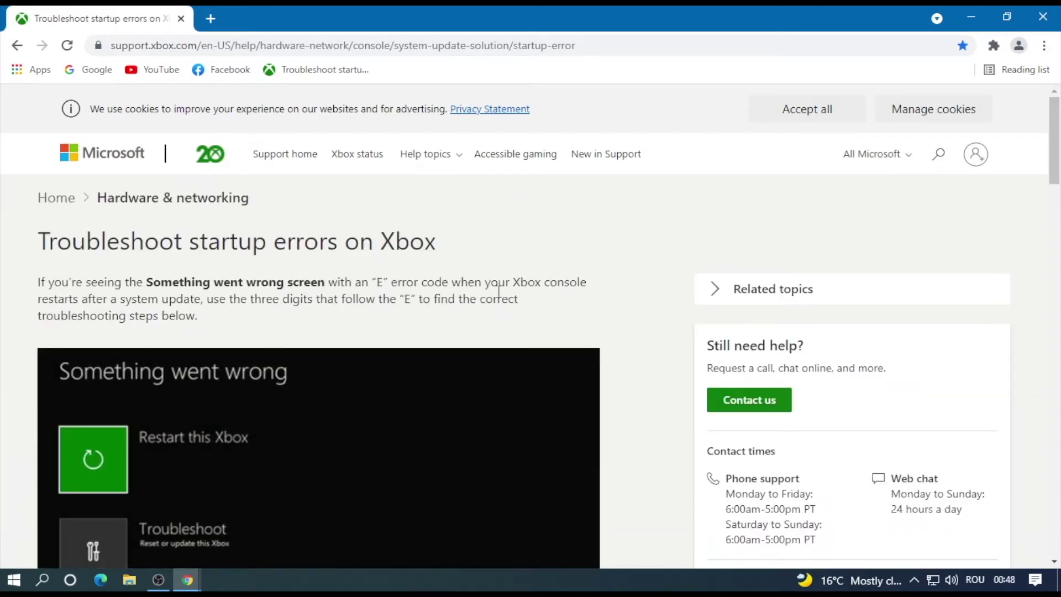
Step: Expand "Step 3: Download the Offline System Update file (OSU1)" under the E100, E200, E204, or E207 errors
scroll(500, 293, down, 5)
scroll(500, 299, down, 1)
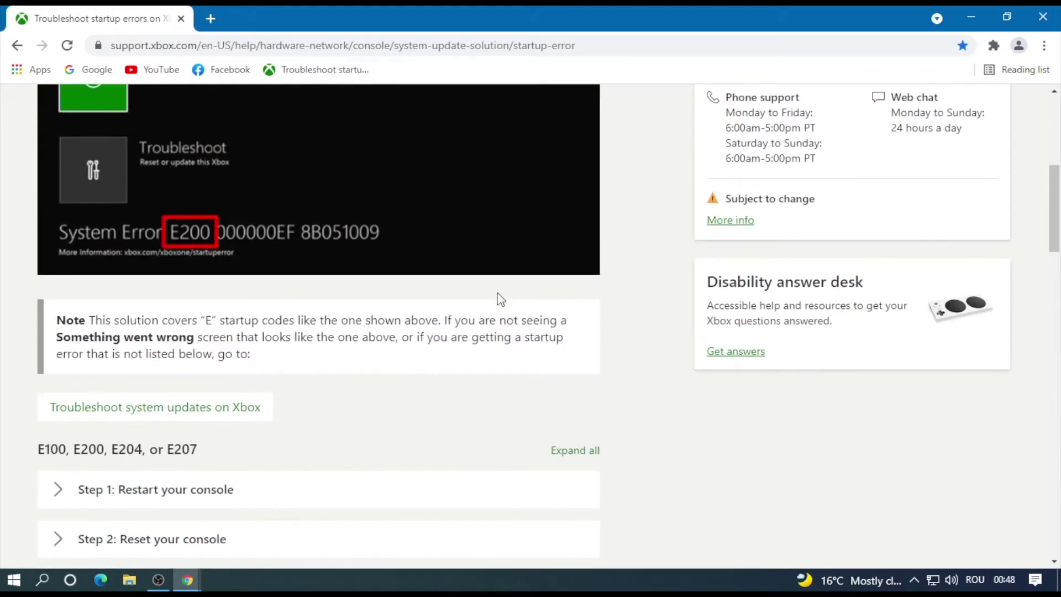
scroll(501, 299, down, 4)
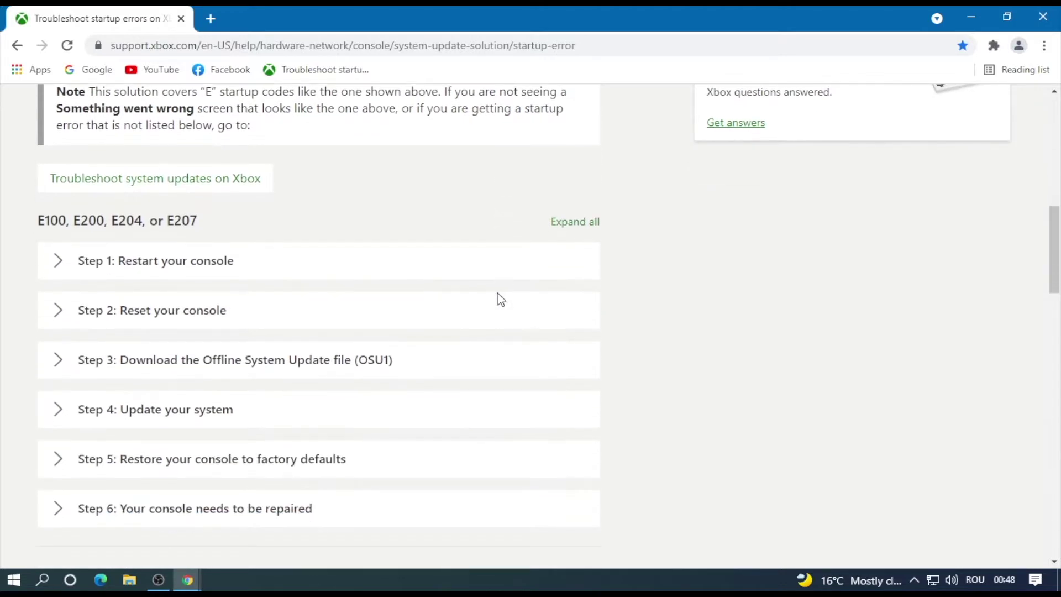
scroll(499, 301, down, 1)
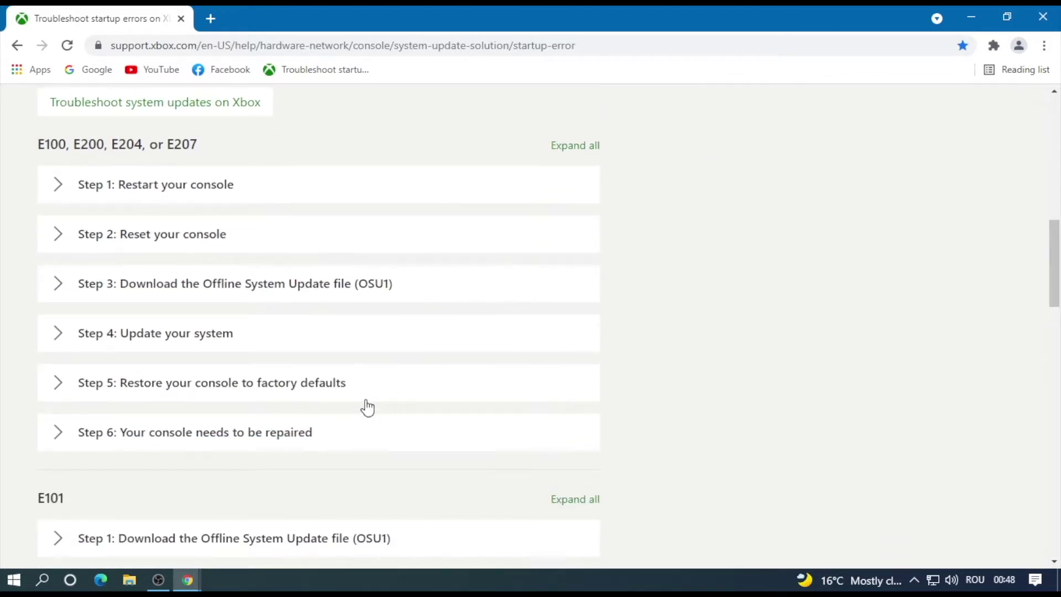
click(203, 286)
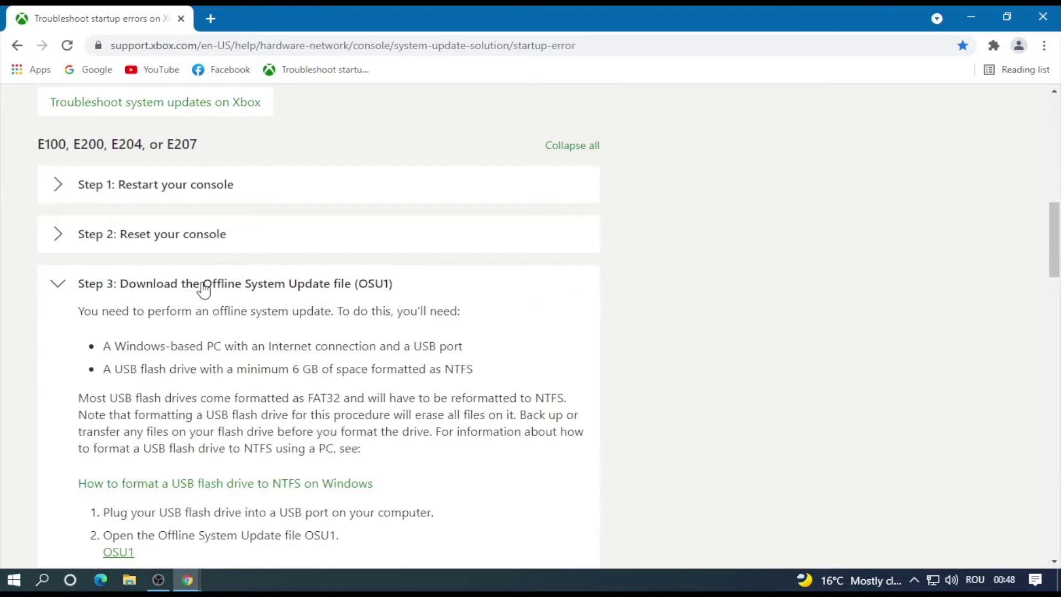
Step: Download the OSU1 archive from the Step 3 instructions and close the browser
scroll(624, 336, down, 3)
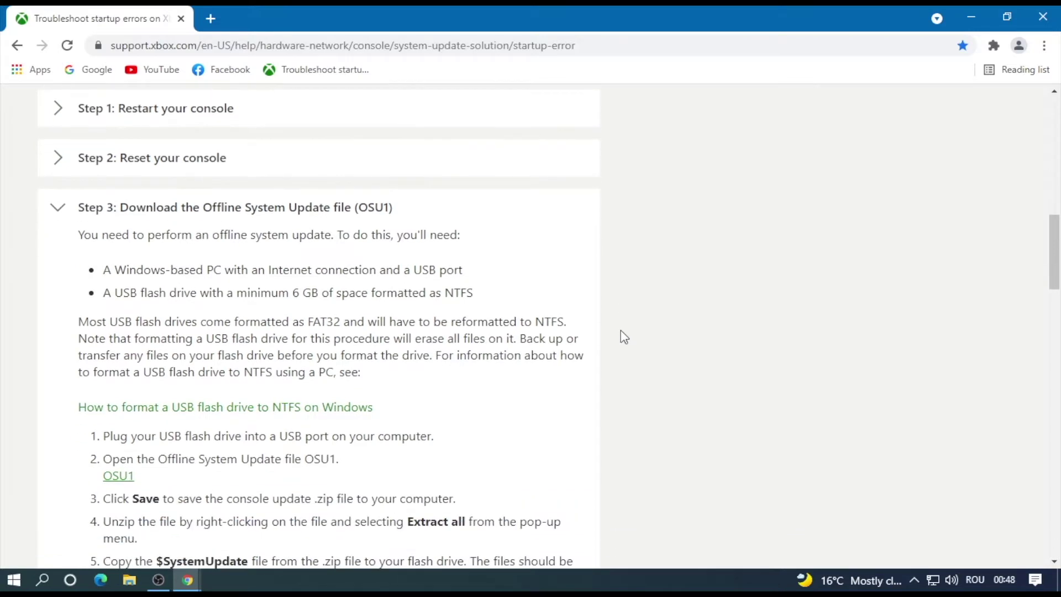
scroll(624, 336, down, 2)
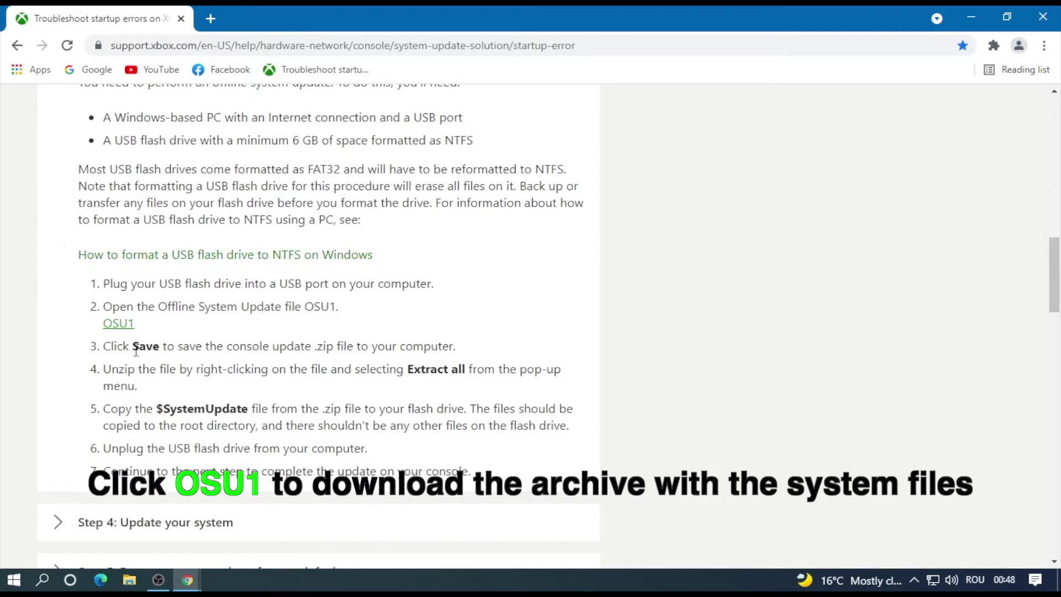
click(113, 329)
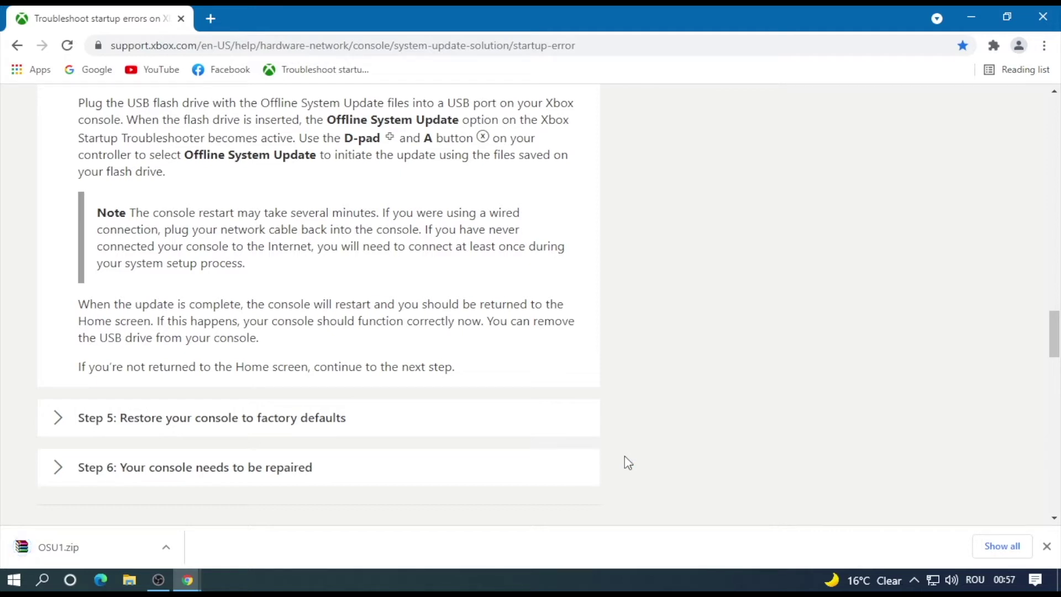
click(1043, 20)
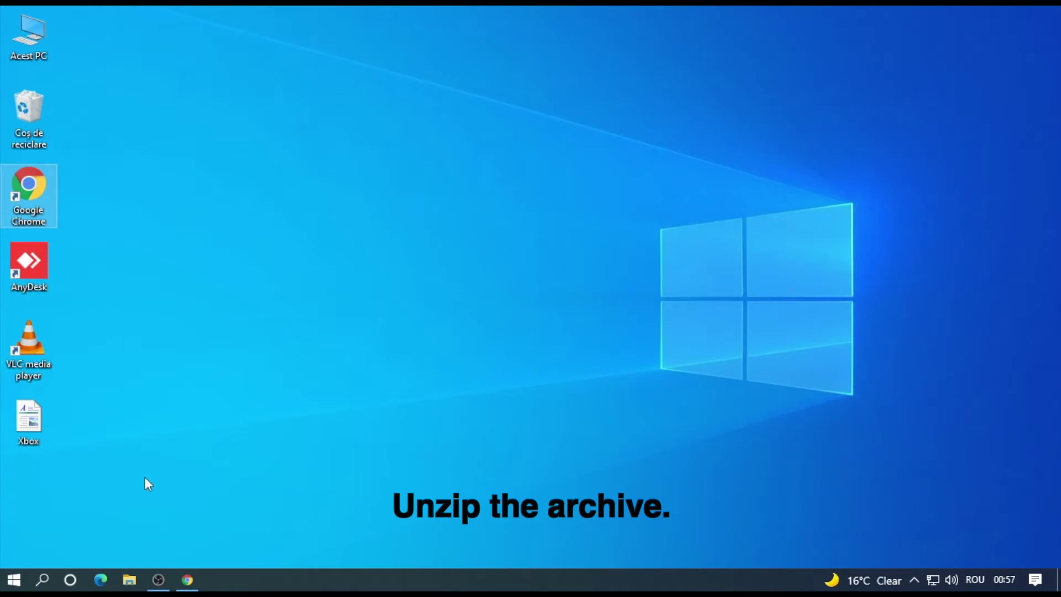
Step: In File Explorer, extract the OSU1 archive directly into the Downloads (Descărcări) folder
click(132, 579)
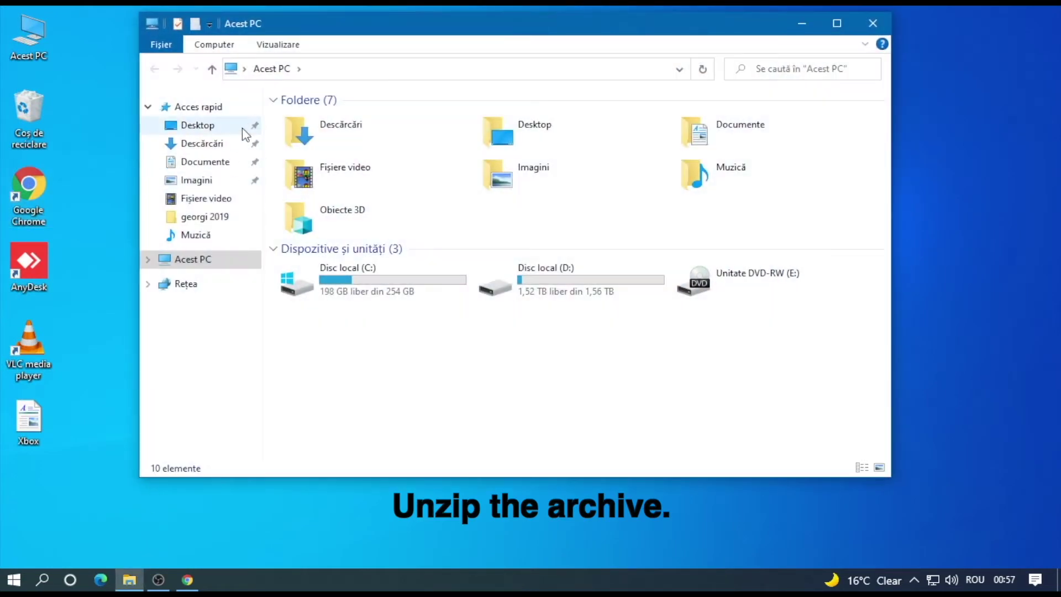
click(203, 145)
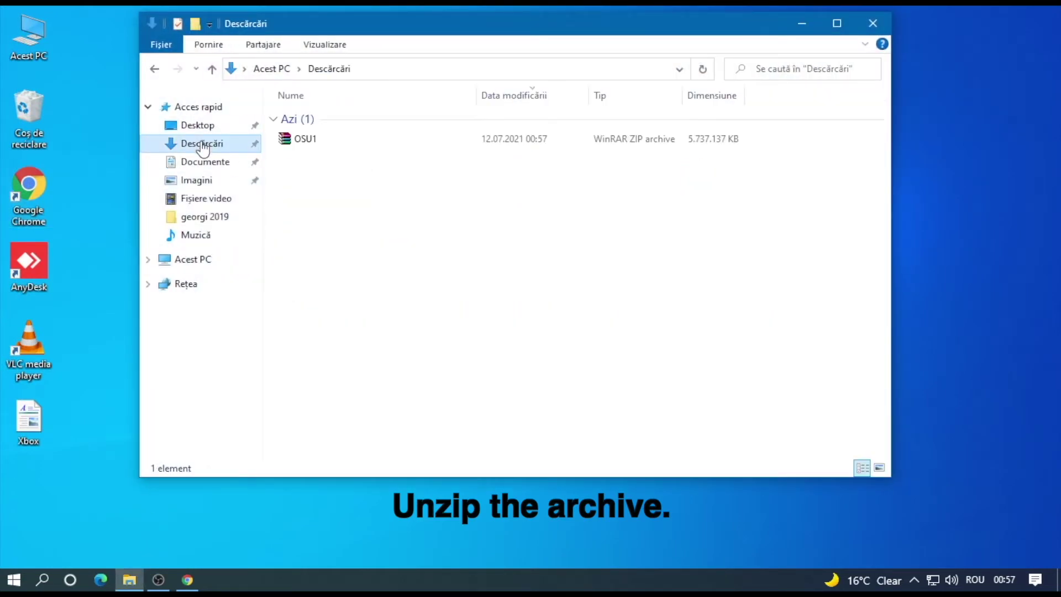
right_click(303, 144)
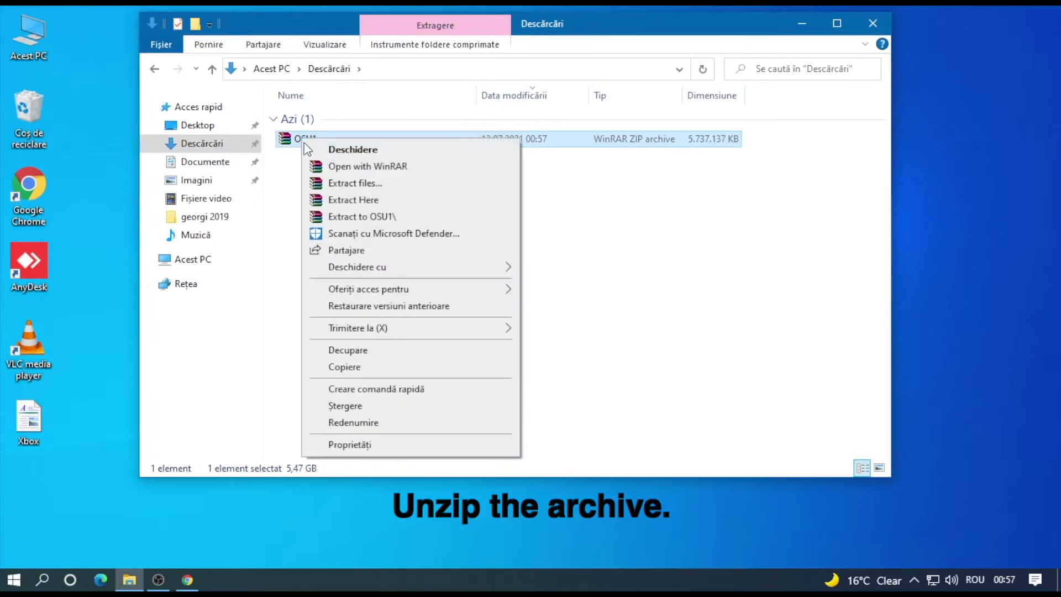
click(357, 201)
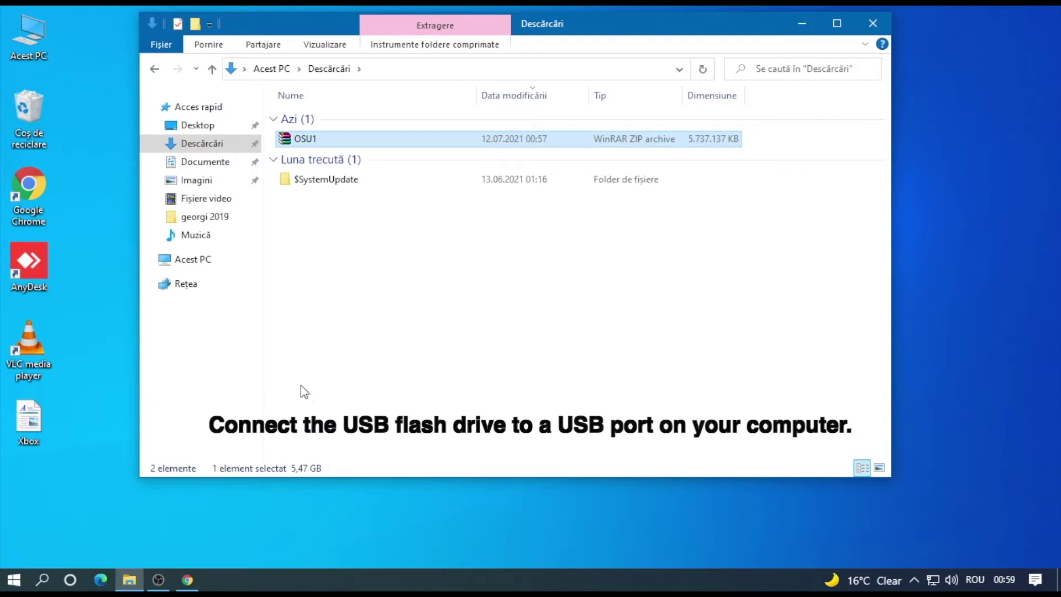
Step: Quick-format the SONY (F:) flash drive as NTFS with the default allocation size and close the format dialog
click(208, 263)
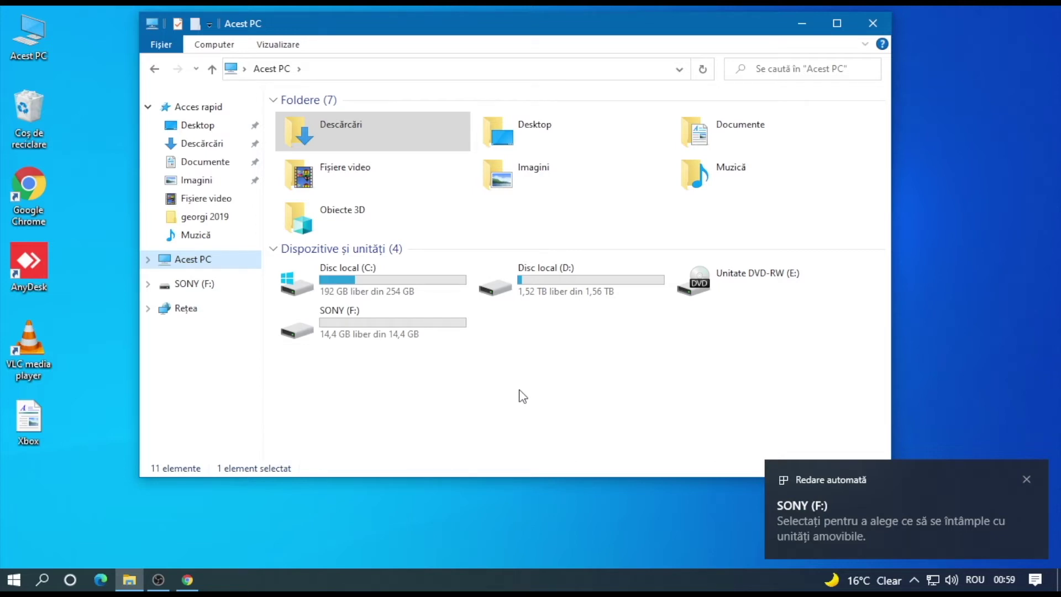
right_click(344, 328)
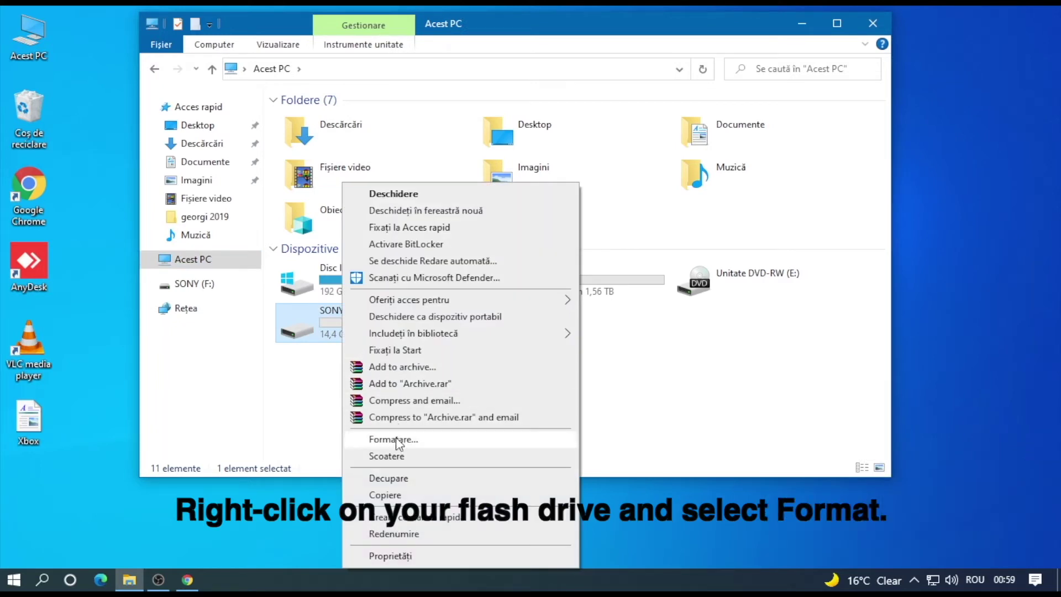
click(397, 440)
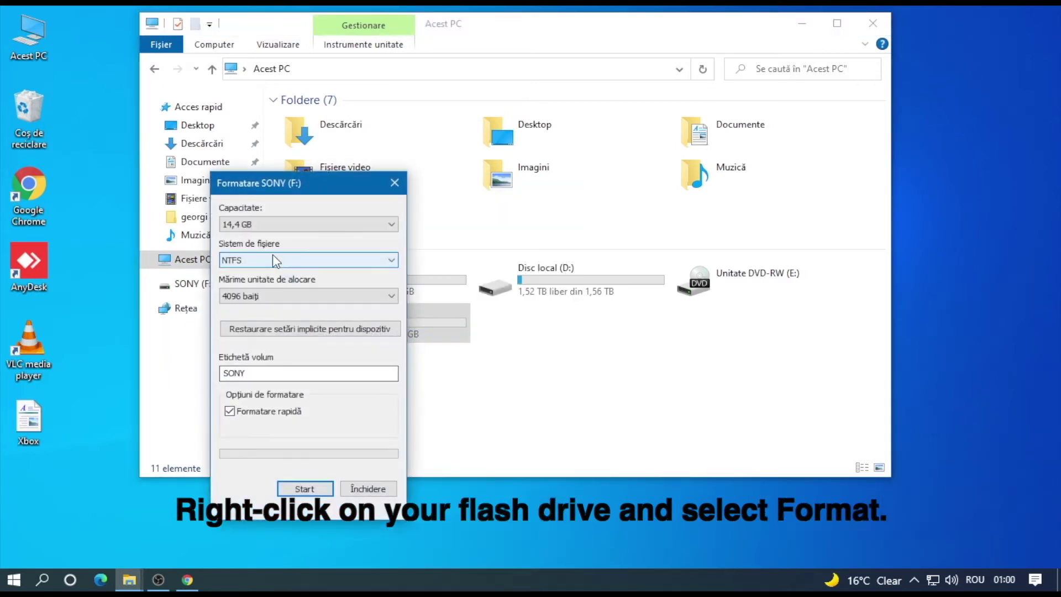
click(340, 296)
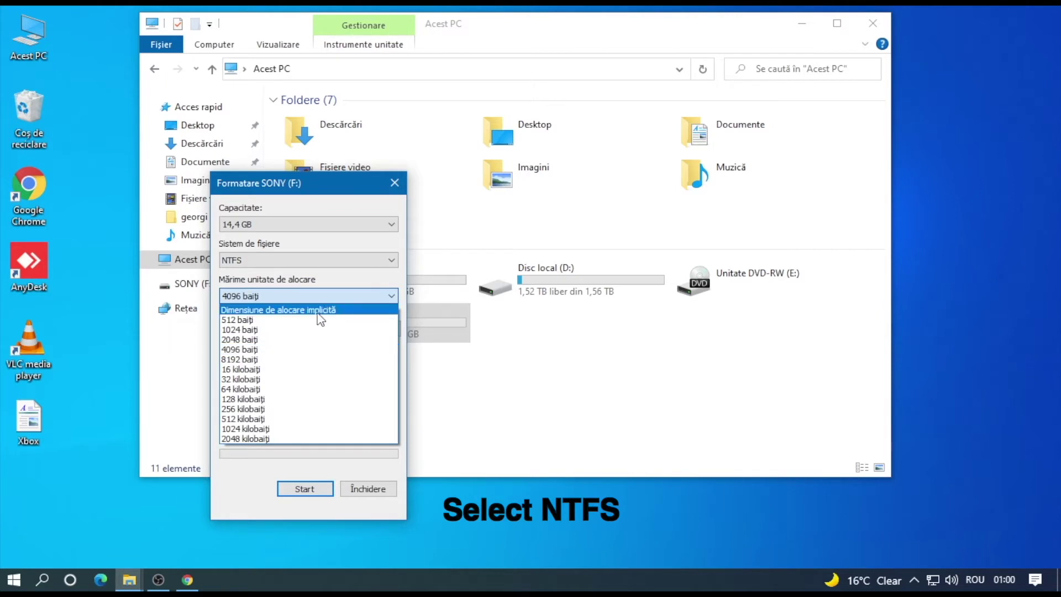
click(319, 310)
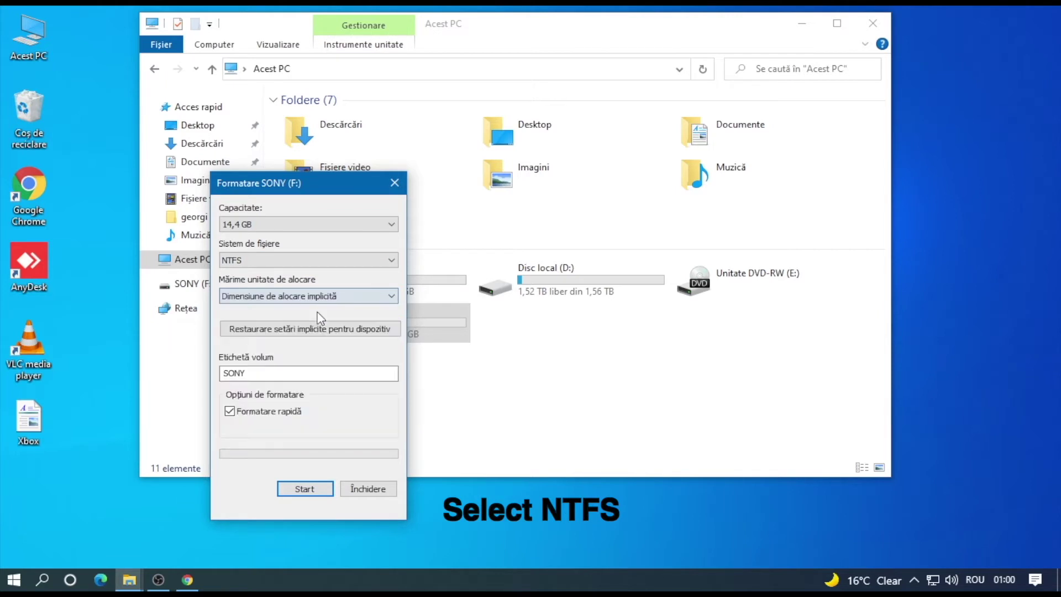
click(310, 490)
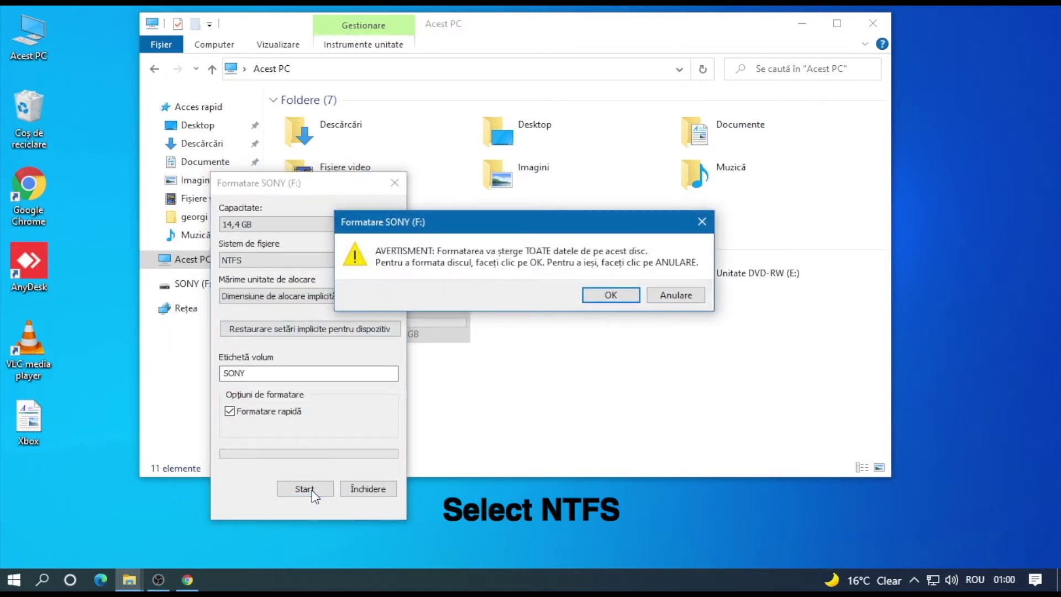
click(612, 295)
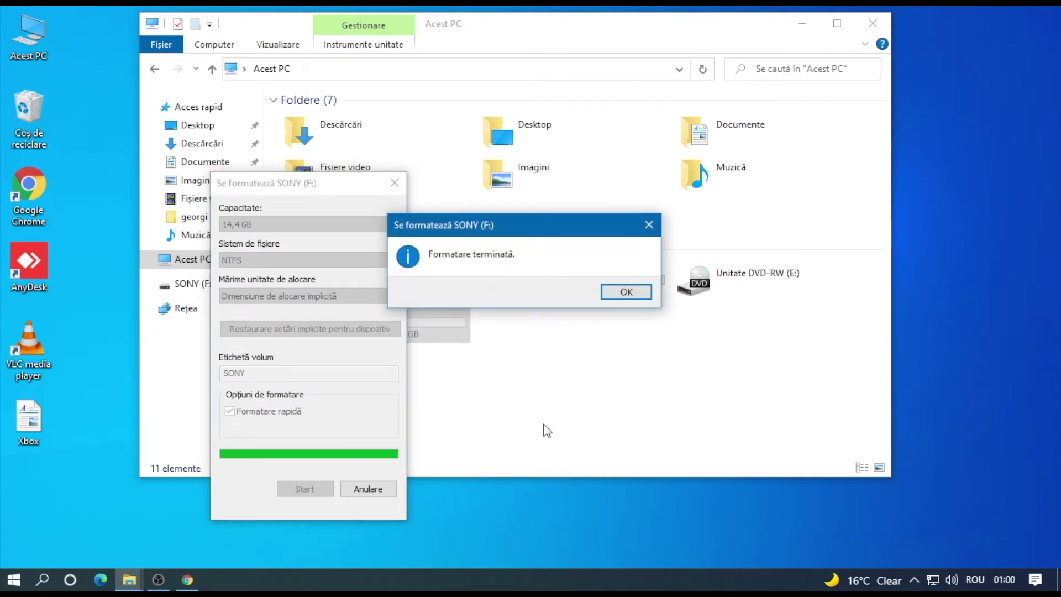
click(634, 293)
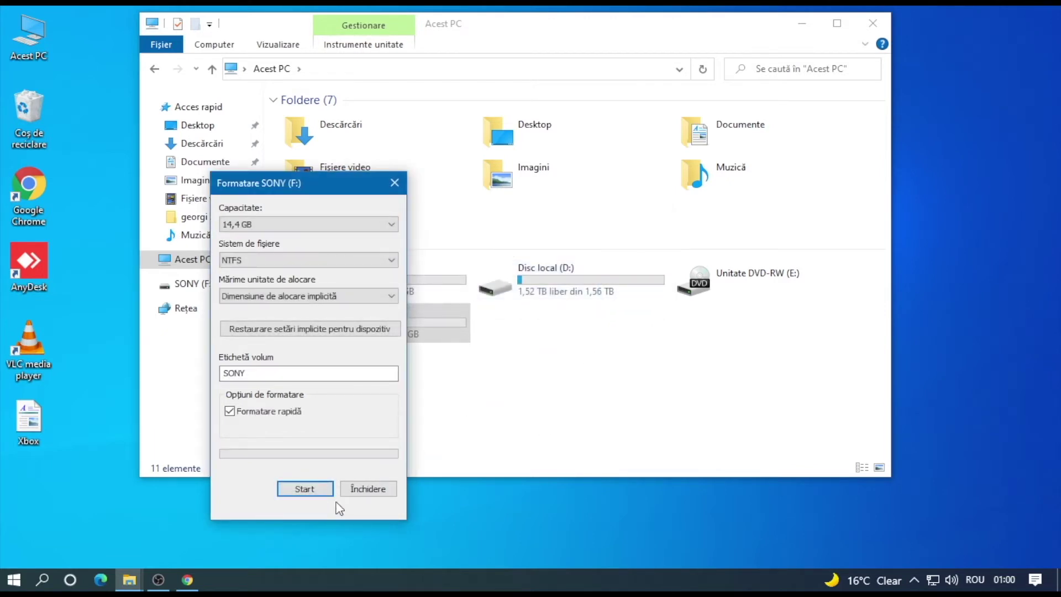
click(394, 184)
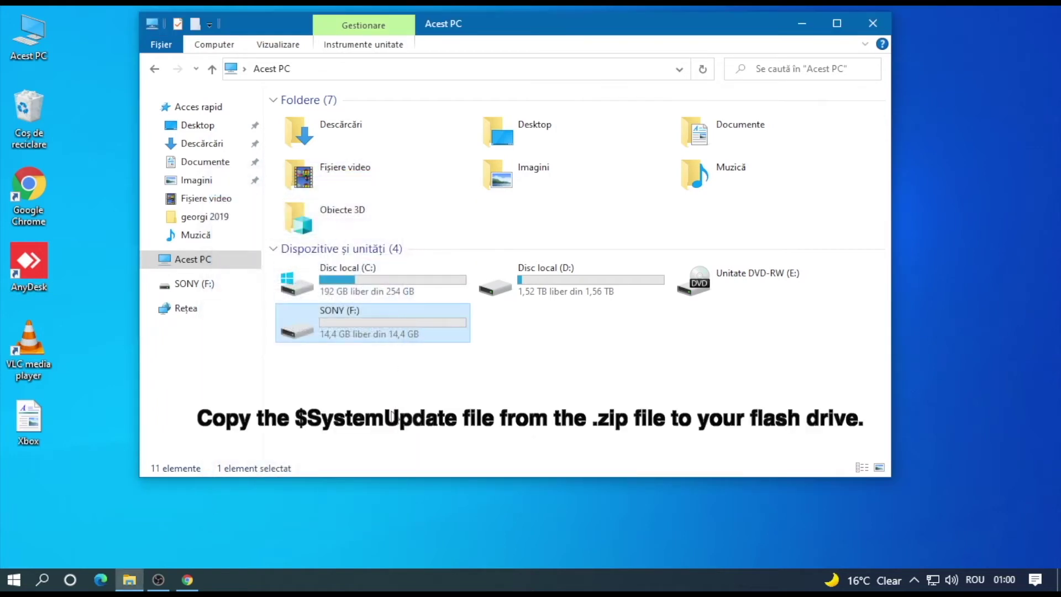
Step: Copy the $SystemUpdate folder from Downloads (Descărcări) to the root of the SONY (F:) flash drive
click(420, 435)
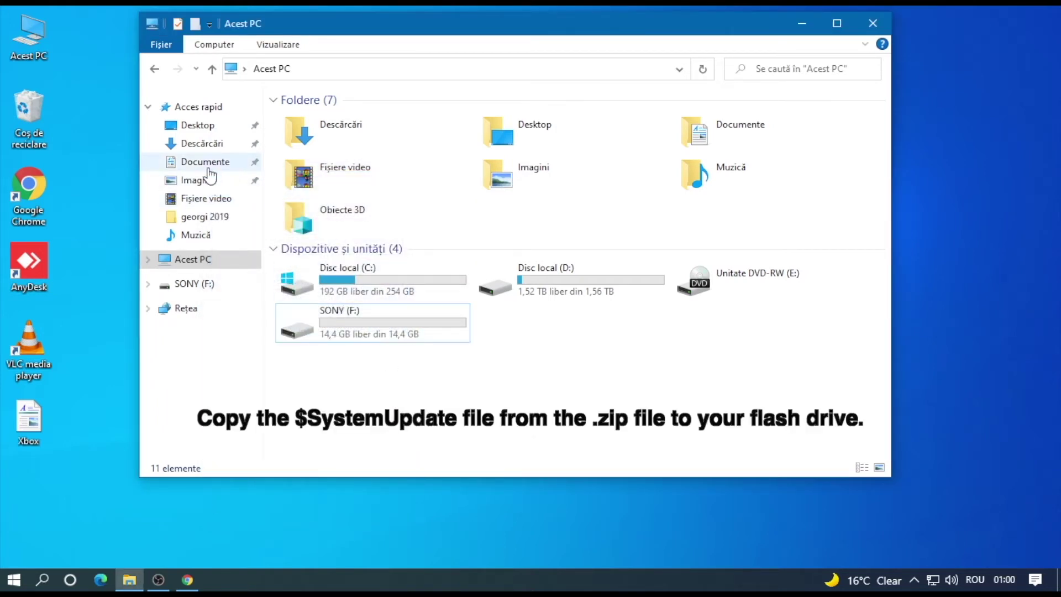
click(202, 144)
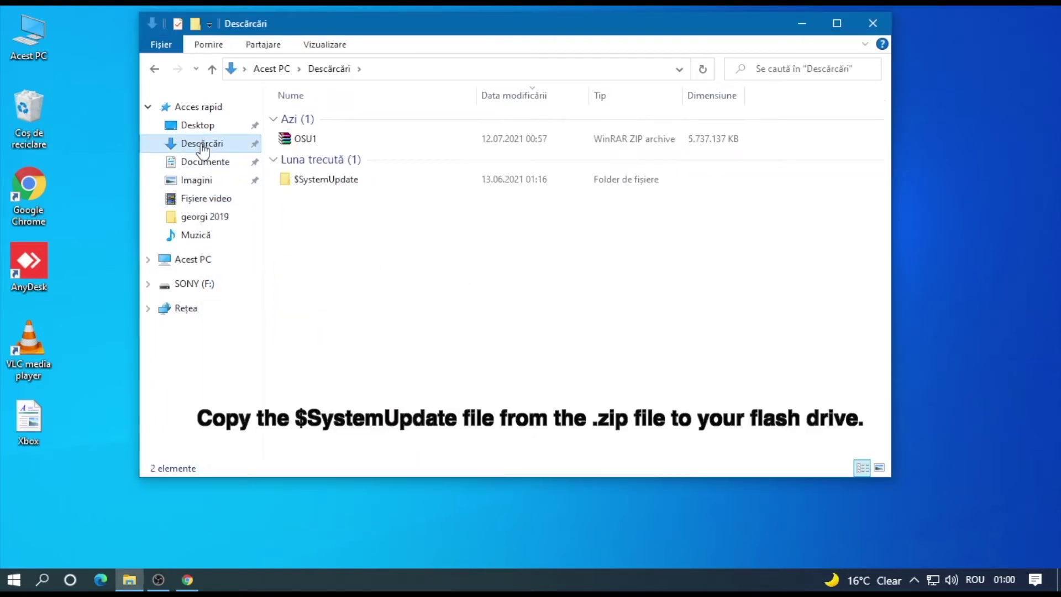
right_click(331, 182)
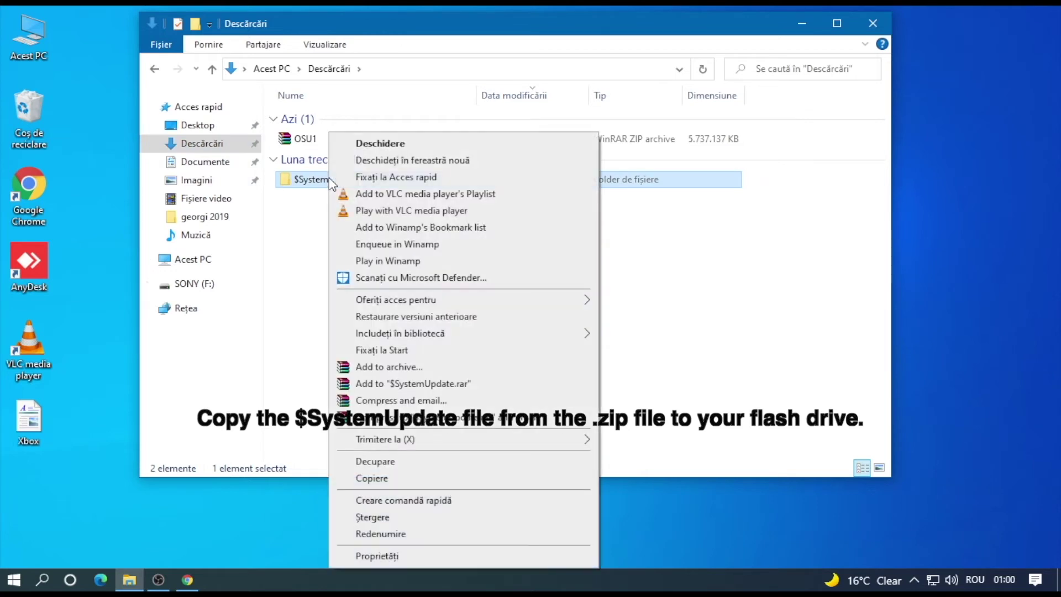
click(373, 480)
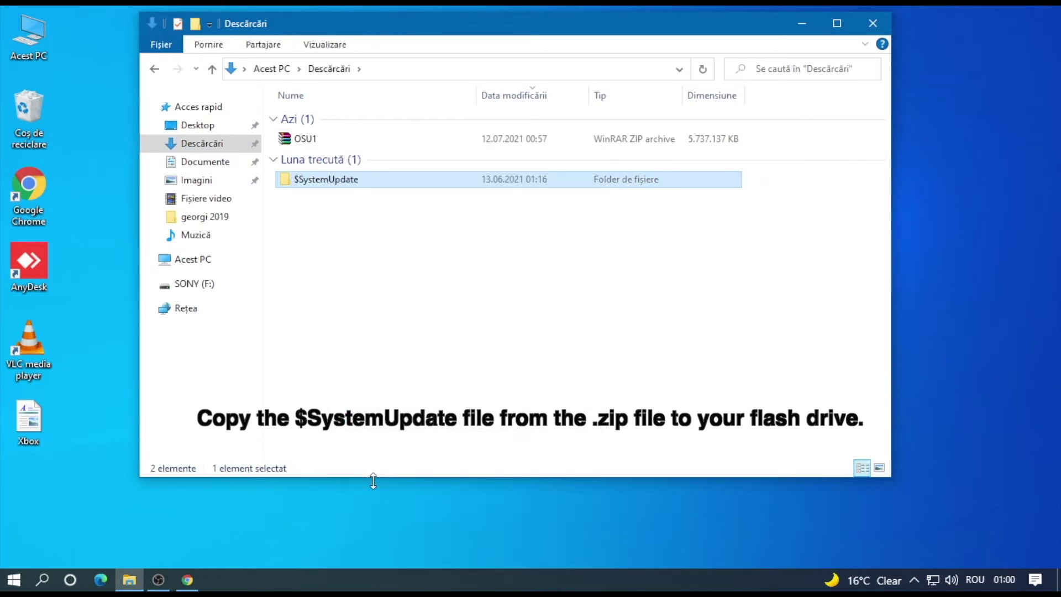
click(190, 261)
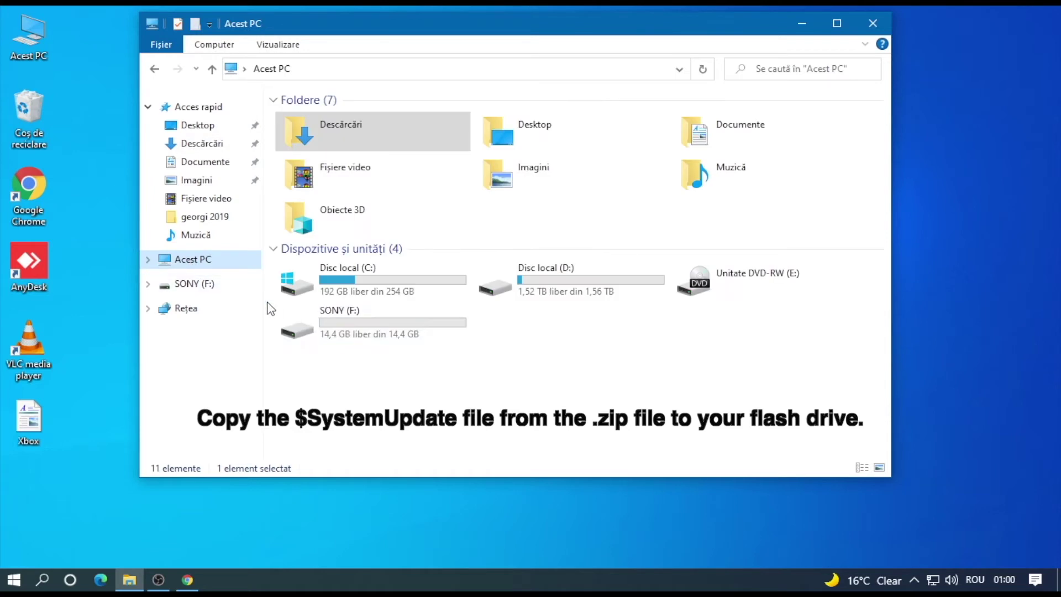
double_click(346, 331)
right_click(379, 251)
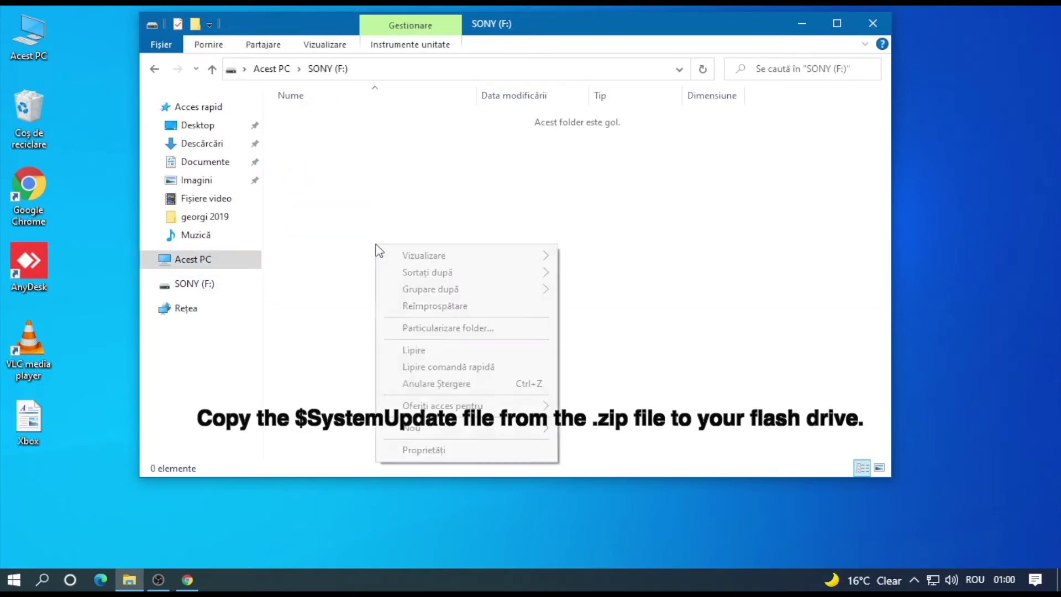
click(440, 353)
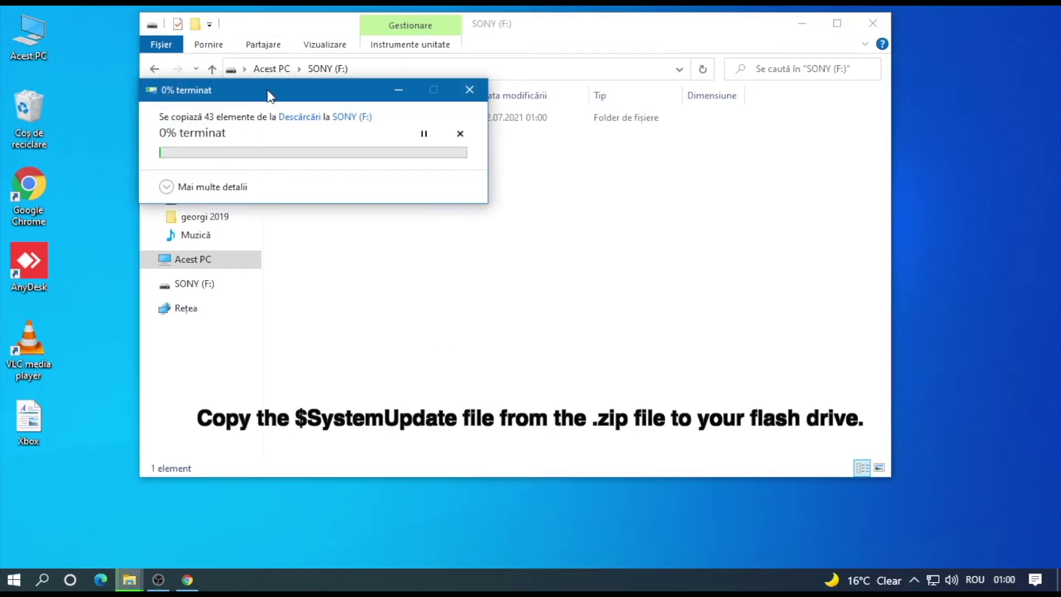
Step: Once copying to the SONY (F:) flash drive finishes, close its File Explorer window and safely eject the drive's Storage Media device
drag(268, 93, 474, 212)
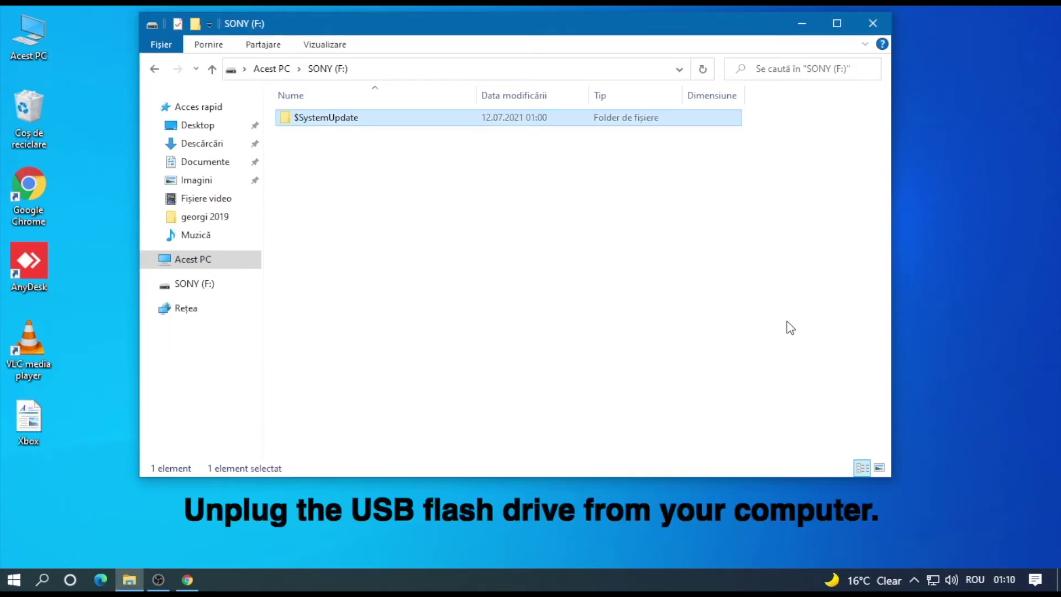
click(873, 23)
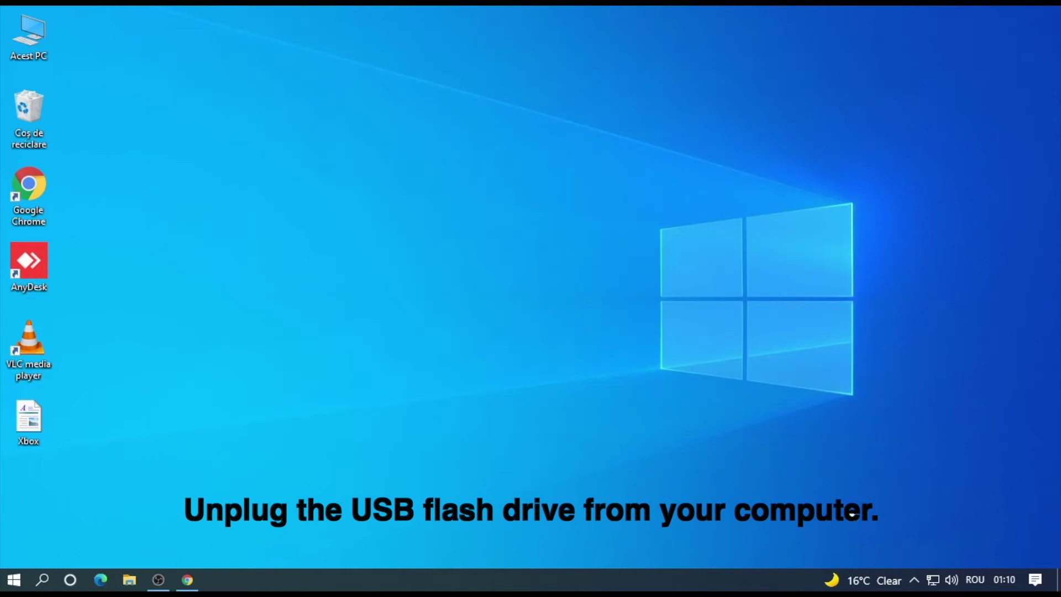
click(916, 577)
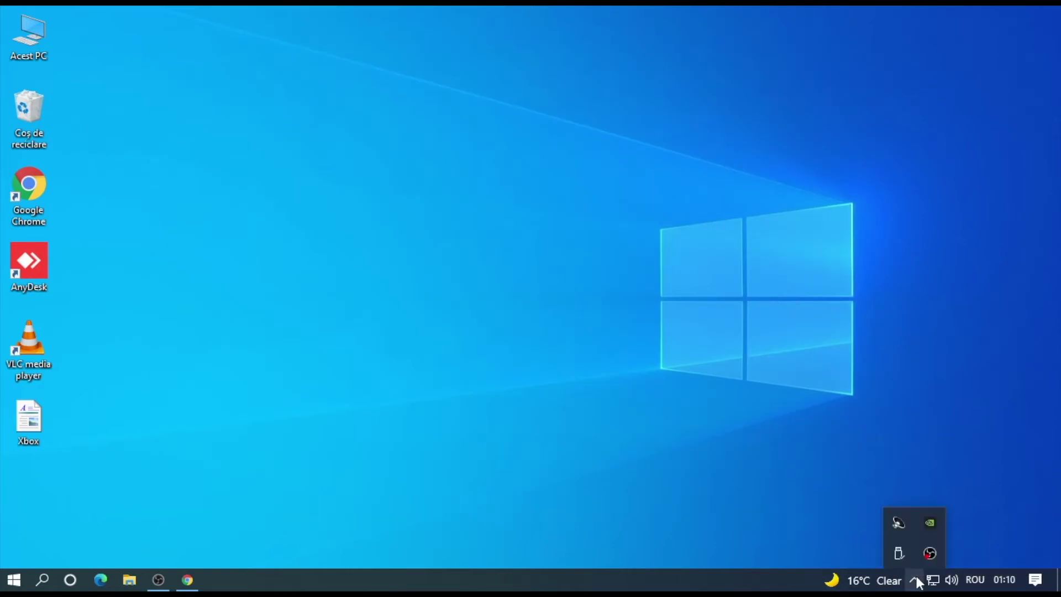
click(900, 556)
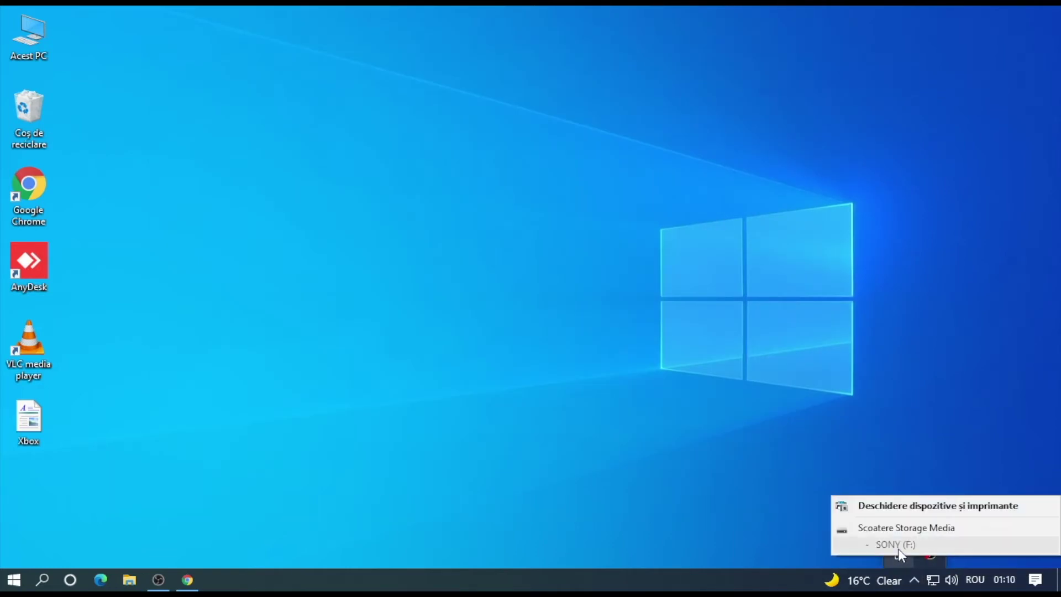
click(900, 527)
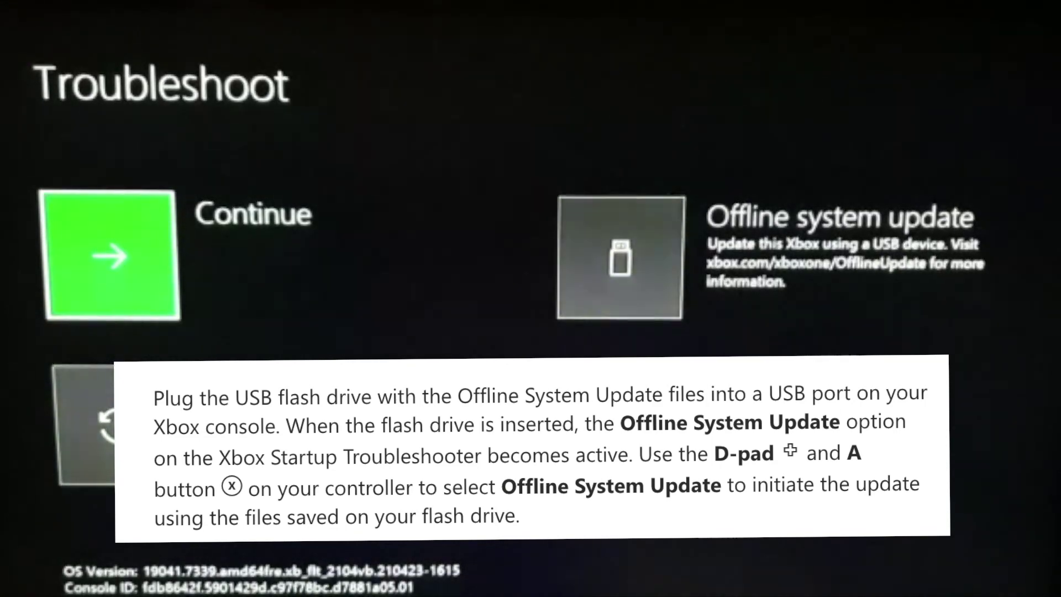
Step: On the Xbox Troubleshoot screen, move the selection to the Offline system update option
key(Down)
key(Right)
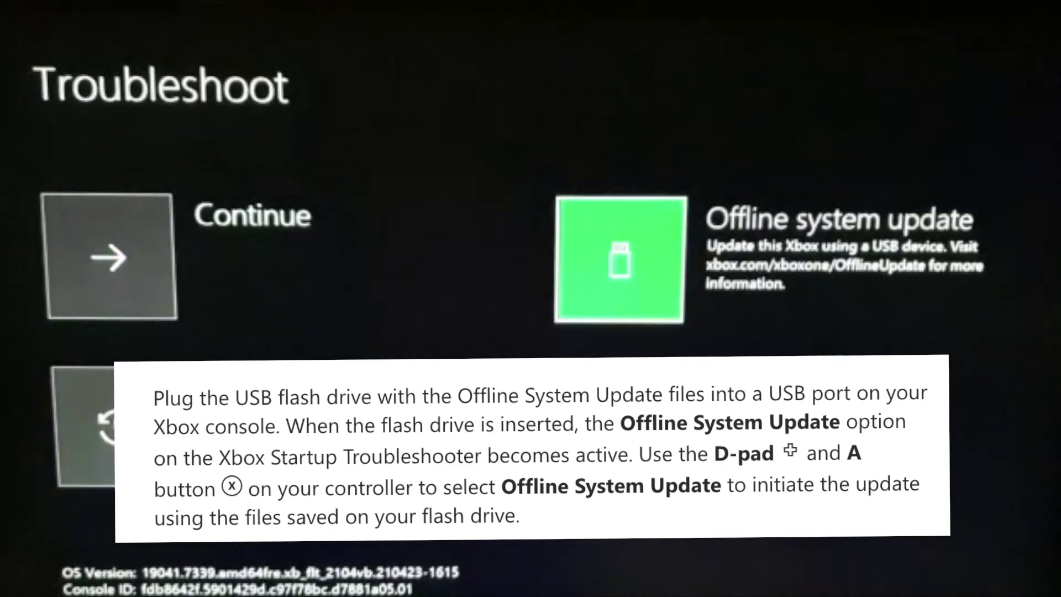